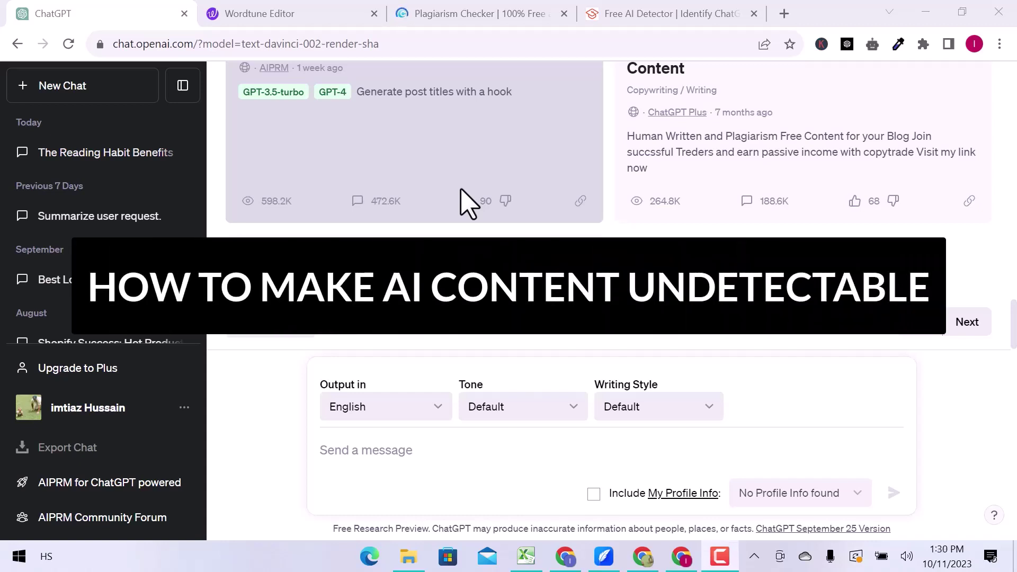
- Ask ChatGPT to 'write an article on food diet.' and select it from Introduction downward
{"action": "left_click", "coordinate": [432, 442]}
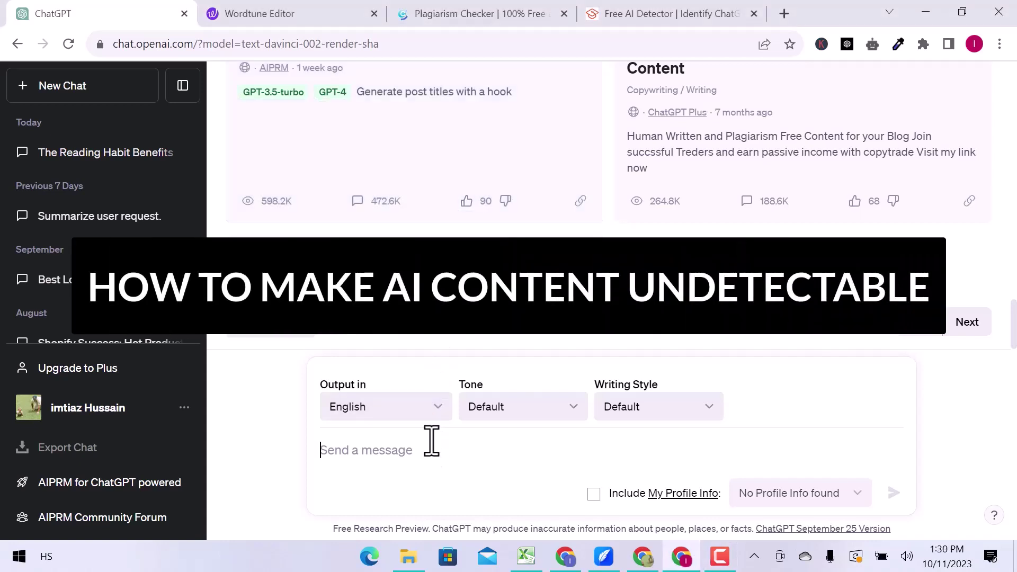
{"action": "type", "text": "writ"}
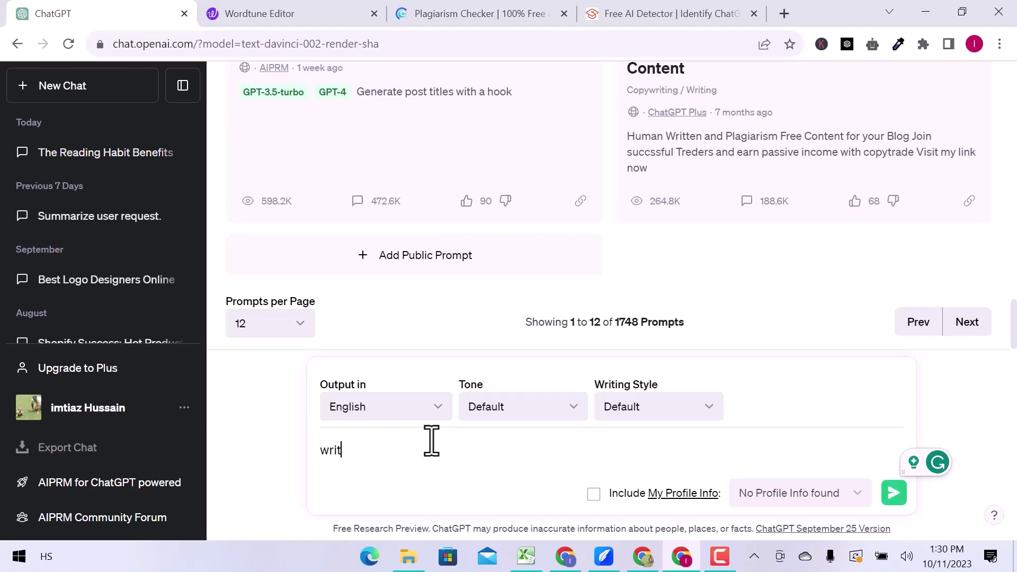
{"action": "type", "text": "cle on food diet."}
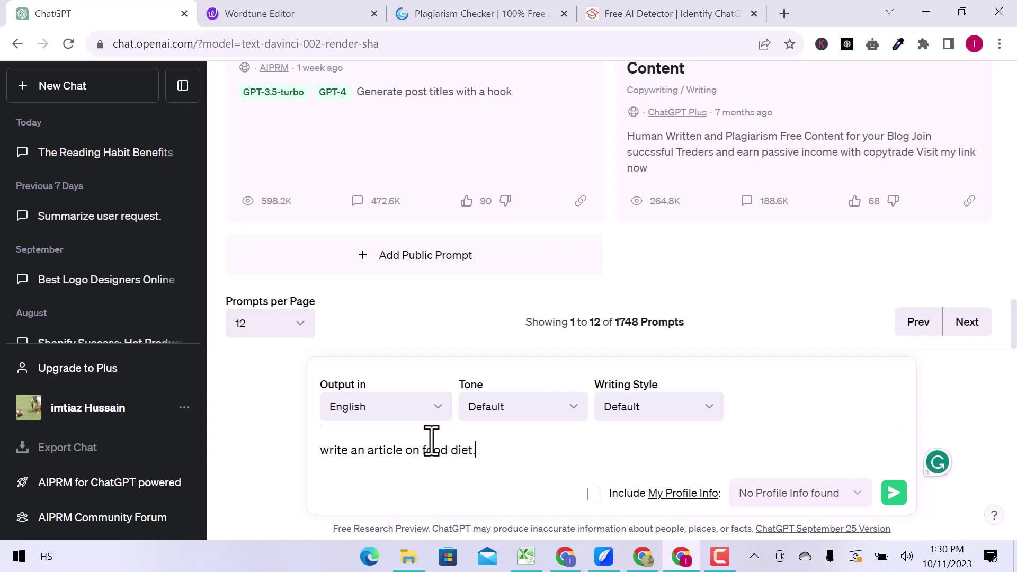
{"action": "key", "text": "Return"}
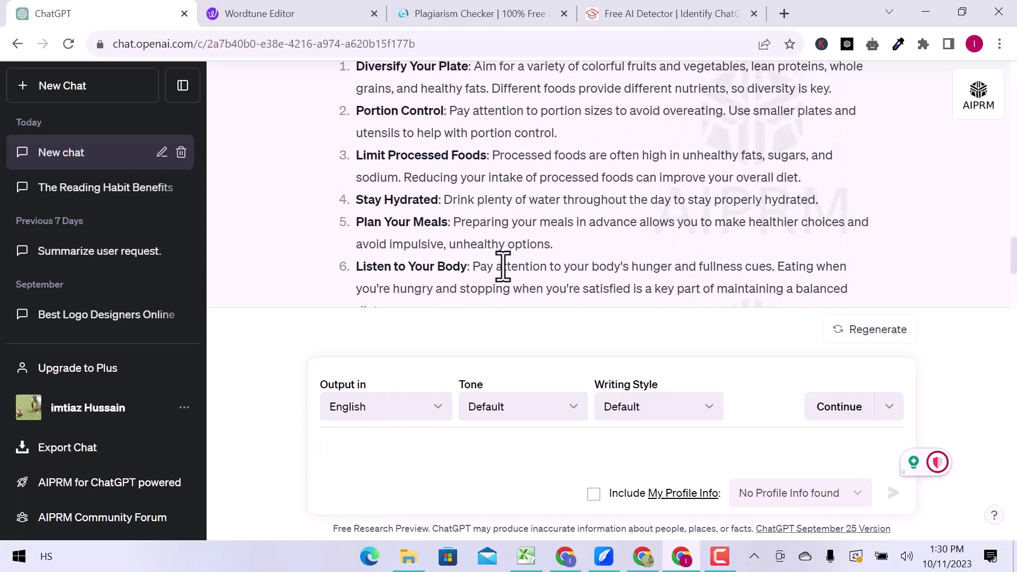
{"action": "scroll", "coordinate": [503, 266], "scroll_direction": "down", "scroll_amount": 3}
{"action": "scroll", "coordinate": [503, 266], "scroll_direction": "up", "scroll_amount": 1}
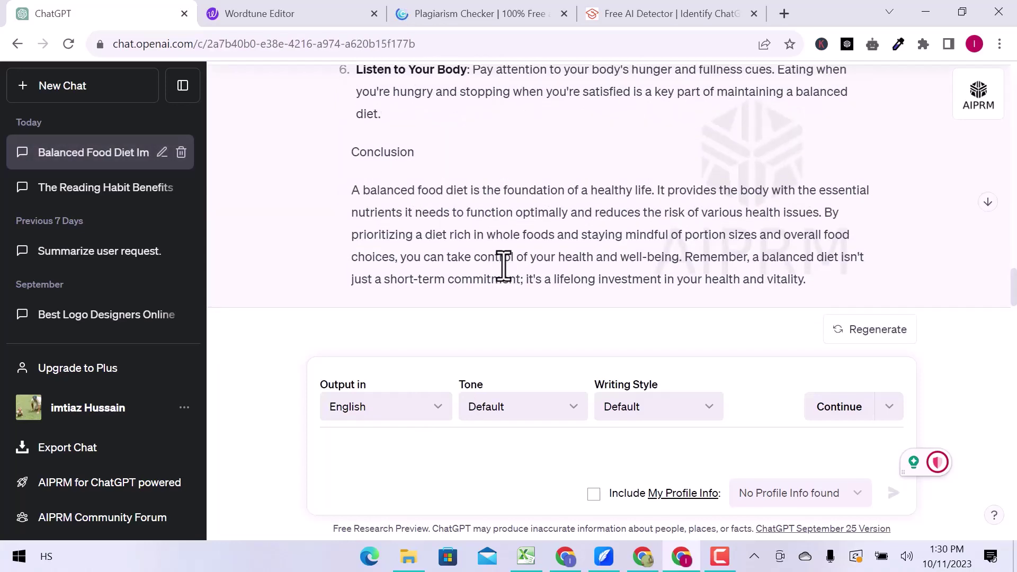
{"action": "scroll", "coordinate": [503, 267], "scroll_direction": "up", "scroll_amount": 5}
{"action": "scroll", "coordinate": [503, 266], "scroll_direction": "up", "scroll_amount": 5}
{"action": "scroll", "coordinate": [503, 266], "scroll_direction": "up", "scroll_amount": 5}
{"action": "scroll", "coordinate": [503, 267], "scroll_direction": "up", "scroll_amount": 2}
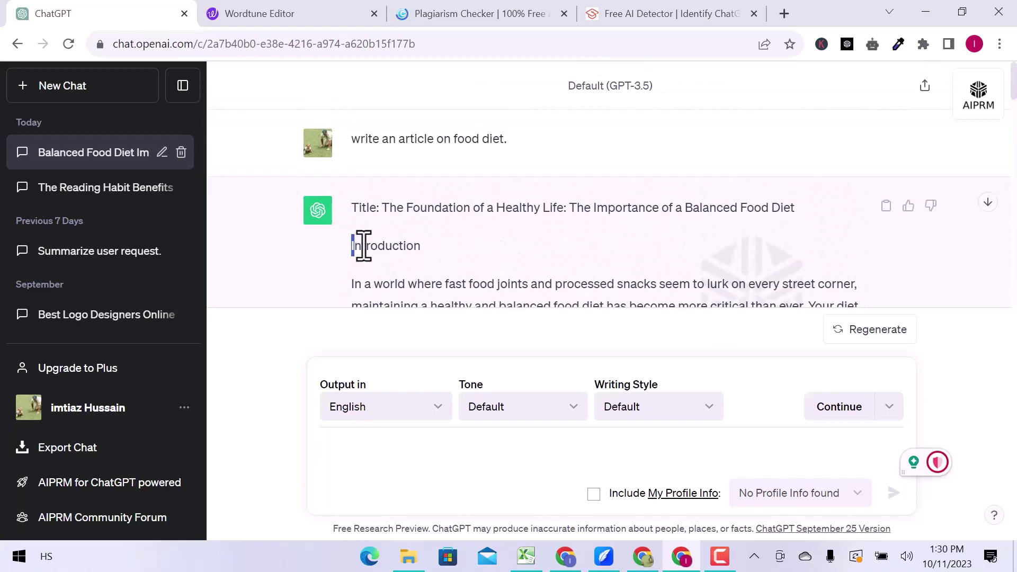
{"action": "mouse_move", "coordinate": [354, 246]}
{"action": "left_mouse_down"}
{"action": "mouse_move", "coordinate": [564, 125]}
{"action": "mouse_move", "coordinate": [578, 99]}
{"action": "left_mouse_up"}
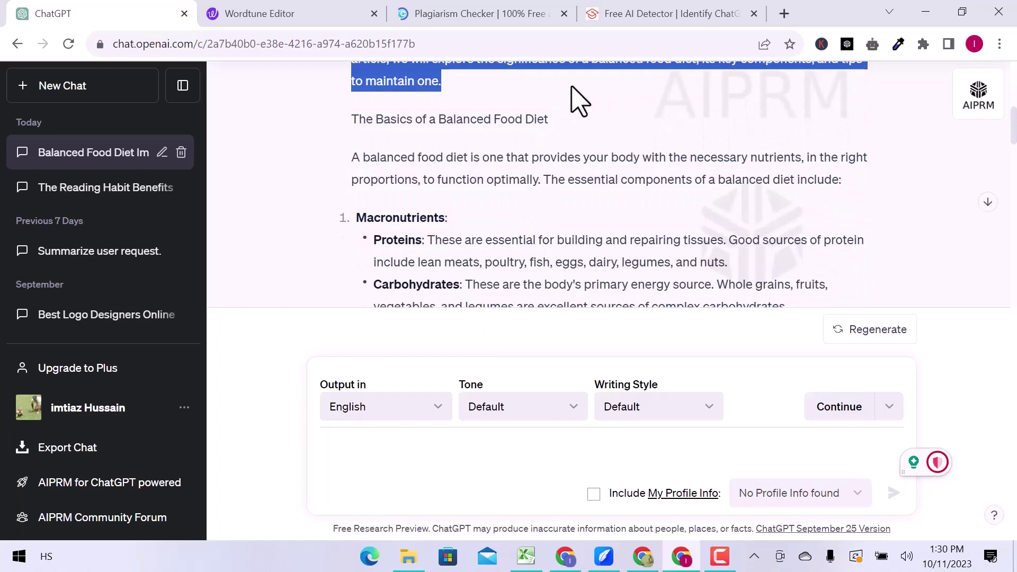
- Paste the article excerpt into Scribbr's AI Detector and run AI detection
{"action": "left_click", "coordinate": [658, 13]}
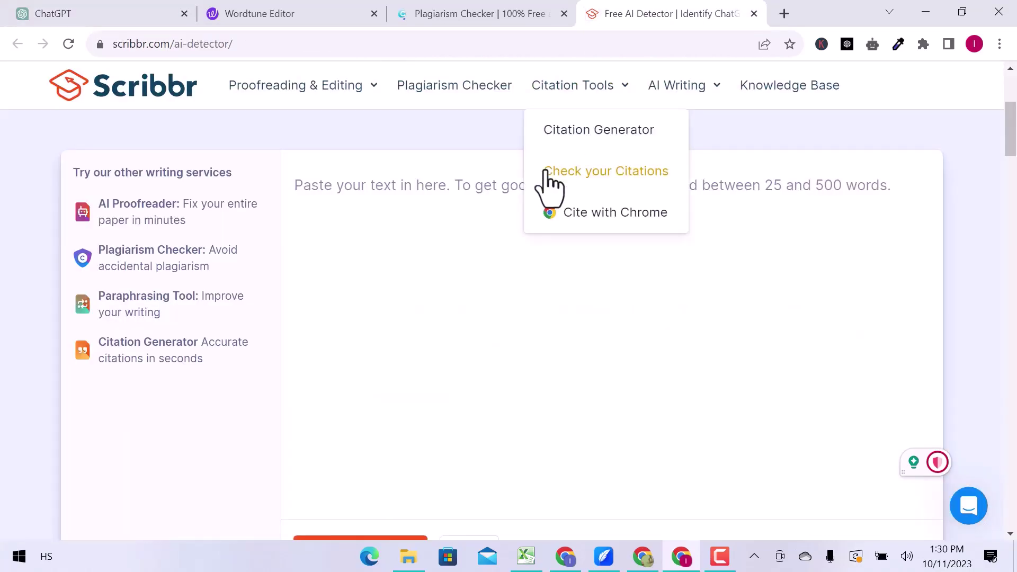
{"action": "left_click", "coordinate": [461, 198]}
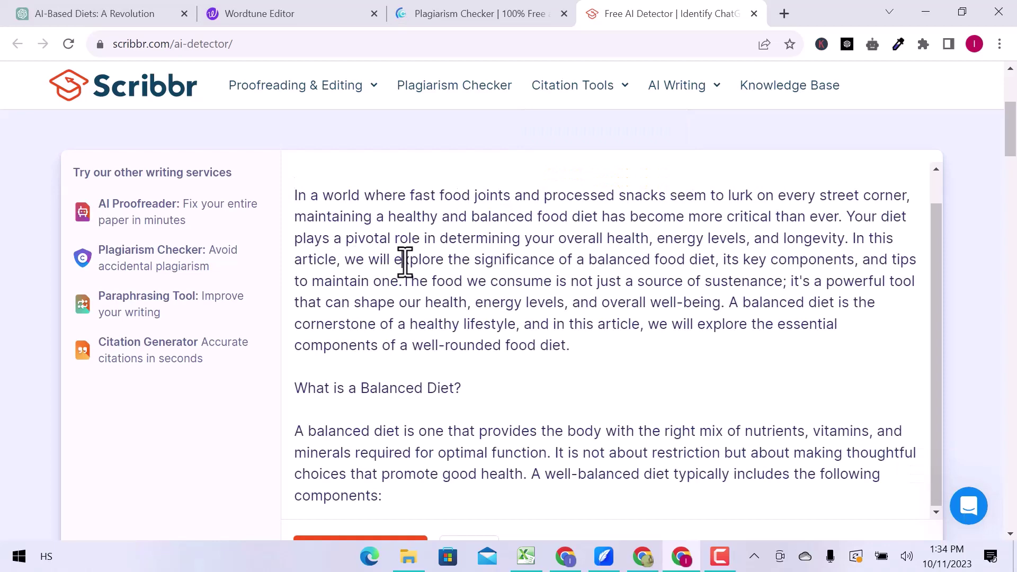
{"action": "scroll", "coordinate": [406, 261], "scroll_direction": "down", "scroll_amount": 3}
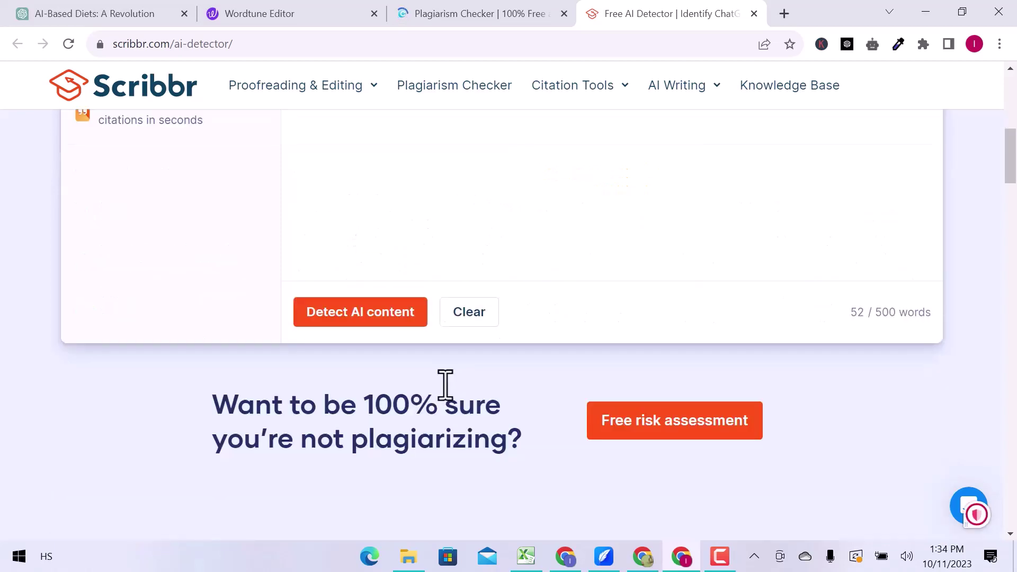
{"action": "left_click", "coordinate": [390, 325]}
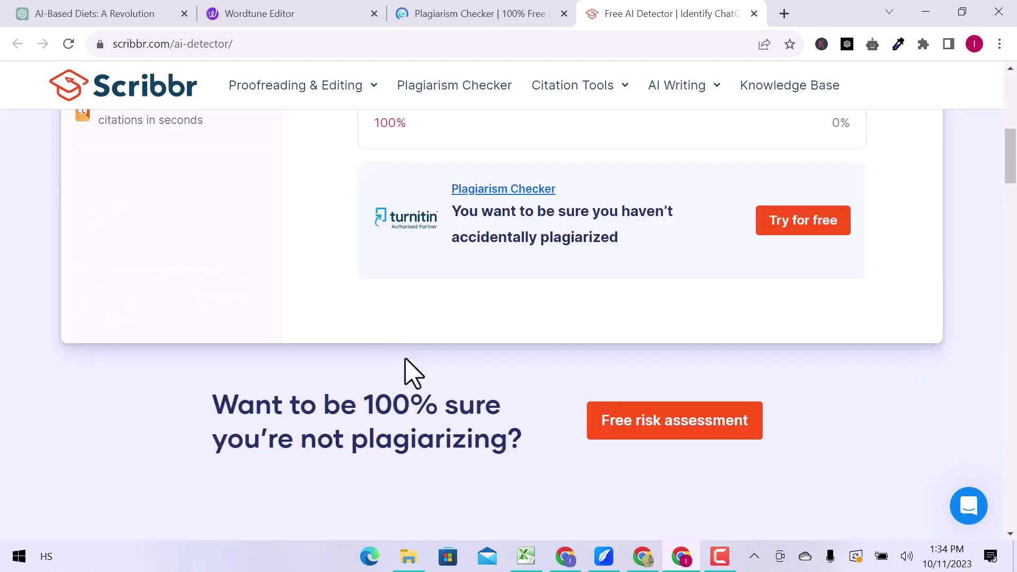
{"action": "scroll", "coordinate": [406, 370], "scroll_direction": "up", "scroll_amount": 3}
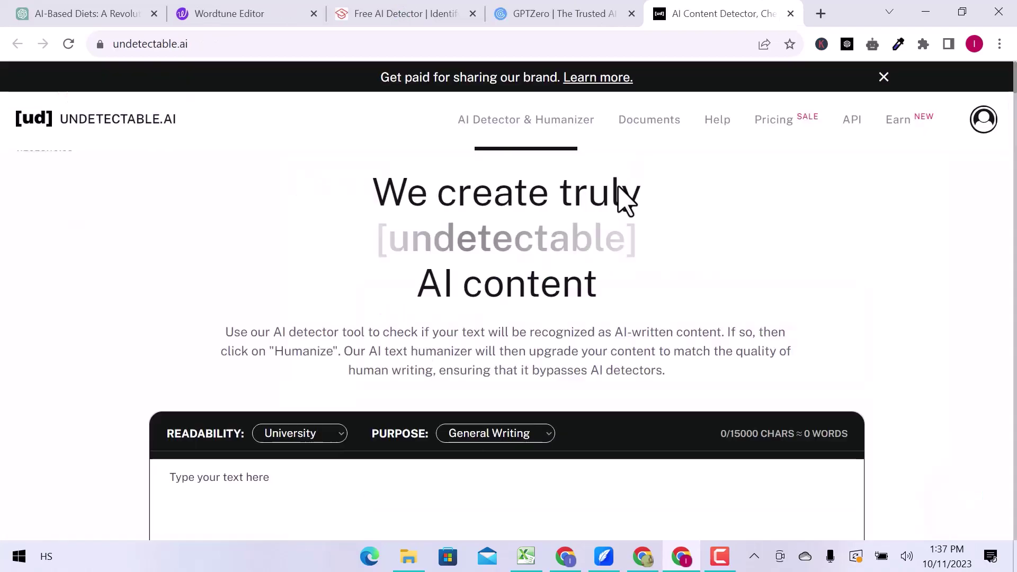
{"action": "scroll", "coordinate": [624, 199], "scroll_direction": "down", "scroll_amount": 4}
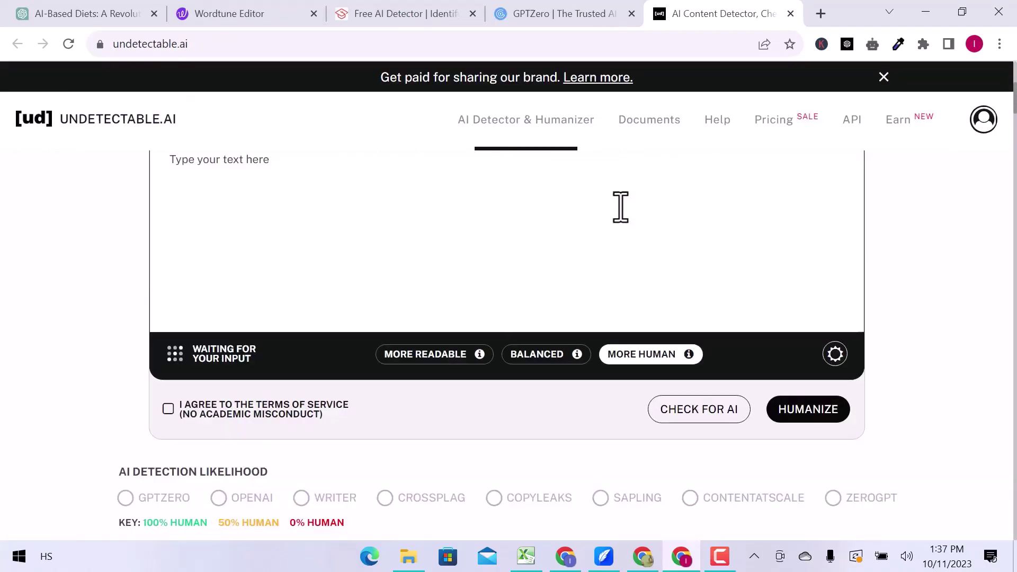
- Paste the basketball-rules passage into Undetectable.ai and check it for AI content
{"action": "left_click", "coordinate": [619, 244]}
{"action": "key", "text": "ctrl+v"}
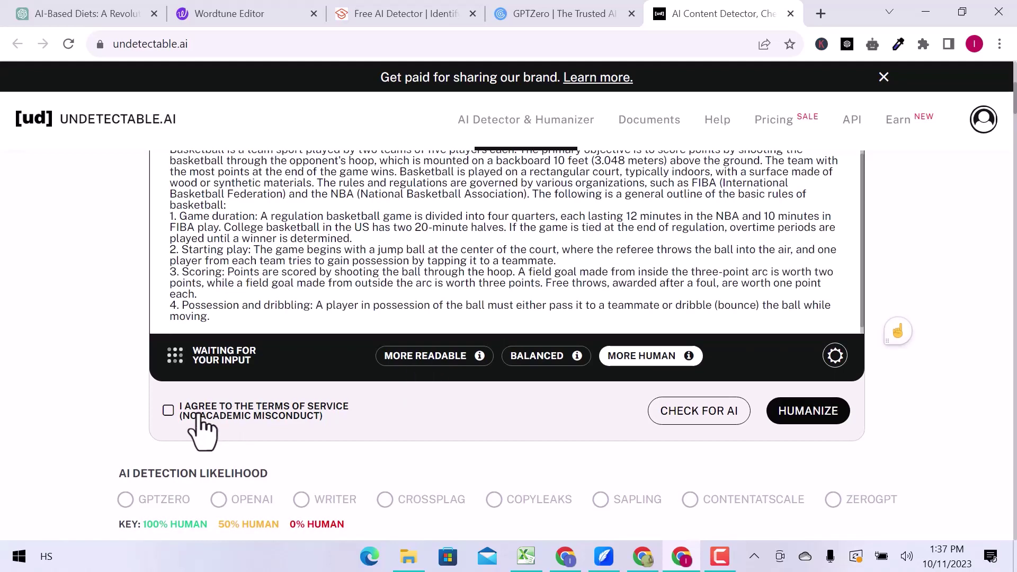
{"action": "left_click", "coordinate": [697, 406]}
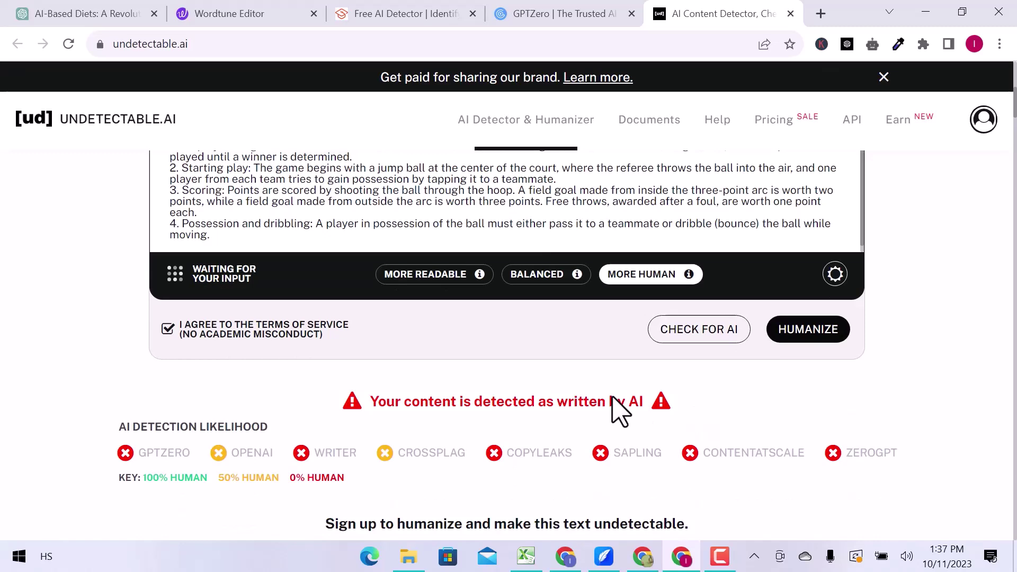
- Sign up for Undetectable.ai with a Google account
{"action": "left_click", "coordinate": [804, 331]}
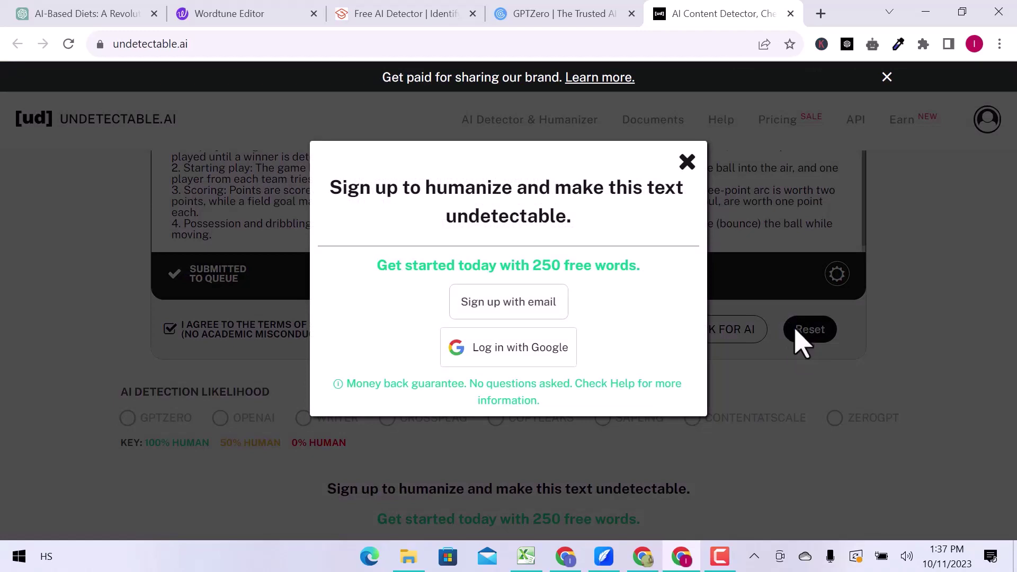
{"action": "left_click", "coordinate": [487, 303]}
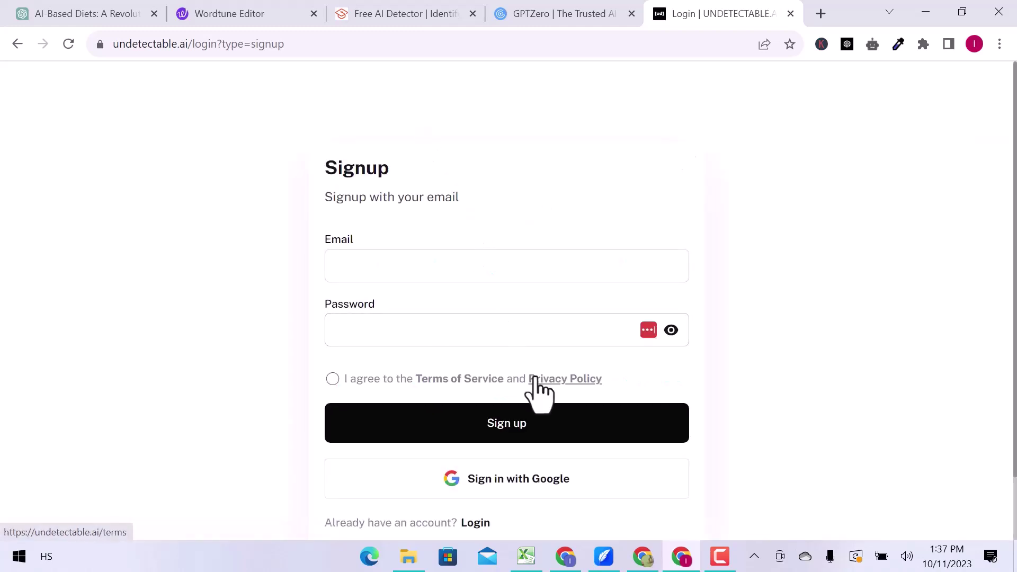
{"action": "scroll", "coordinate": [530, 407], "scroll_direction": "down", "scroll_amount": 1}
{"action": "left_click", "coordinate": [526, 418]}
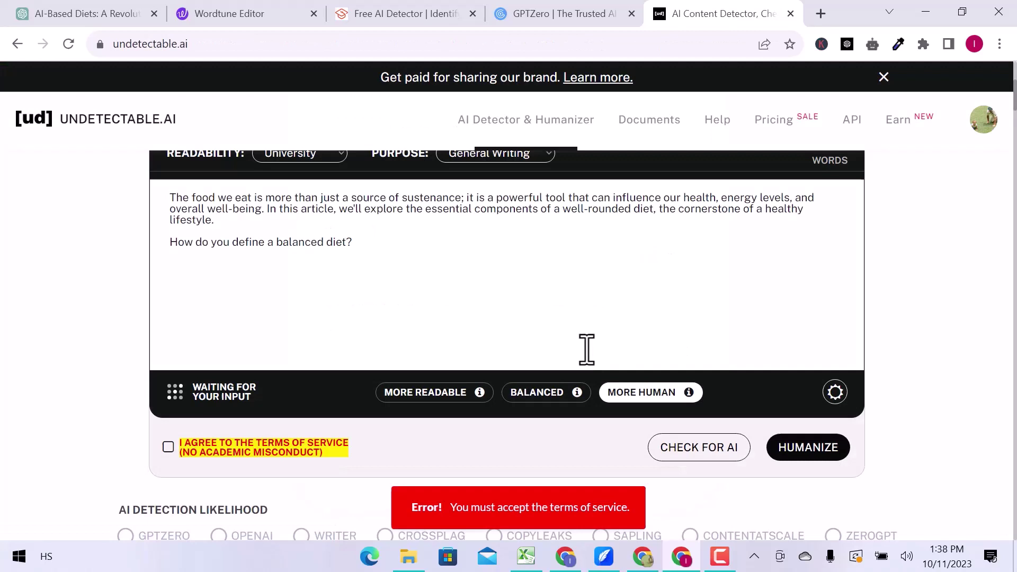
{"action": "scroll", "coordinate": [586, 350], "scroll_direction": "down", "scroll_amount": 1}
- Accept the terms, check the food-diet passage for AI, and submit it for humanizing
{"action": "left_click", "coordinate": [168, 411]}
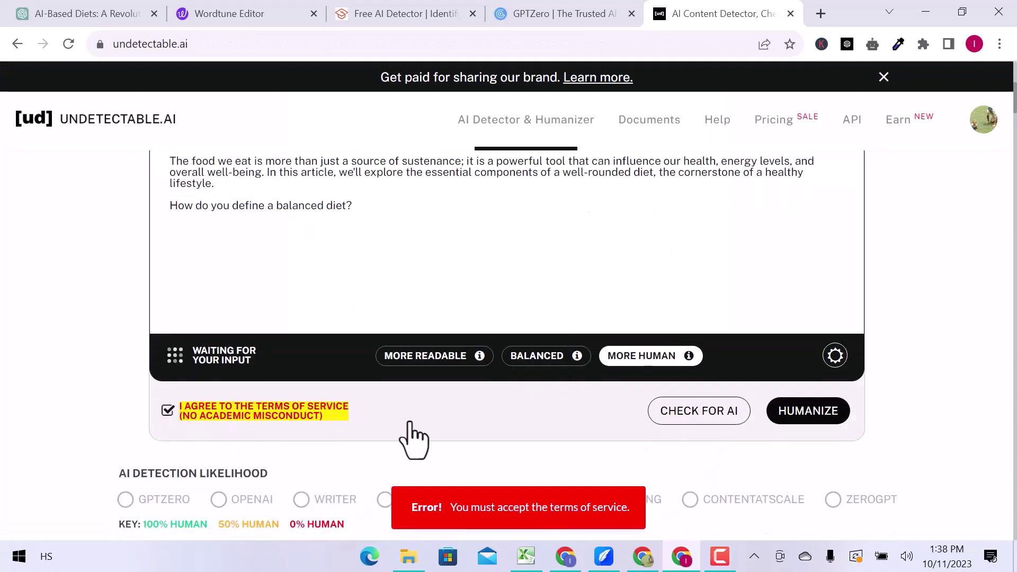
{"action": "left_click", "coordinate": [667, 422]}
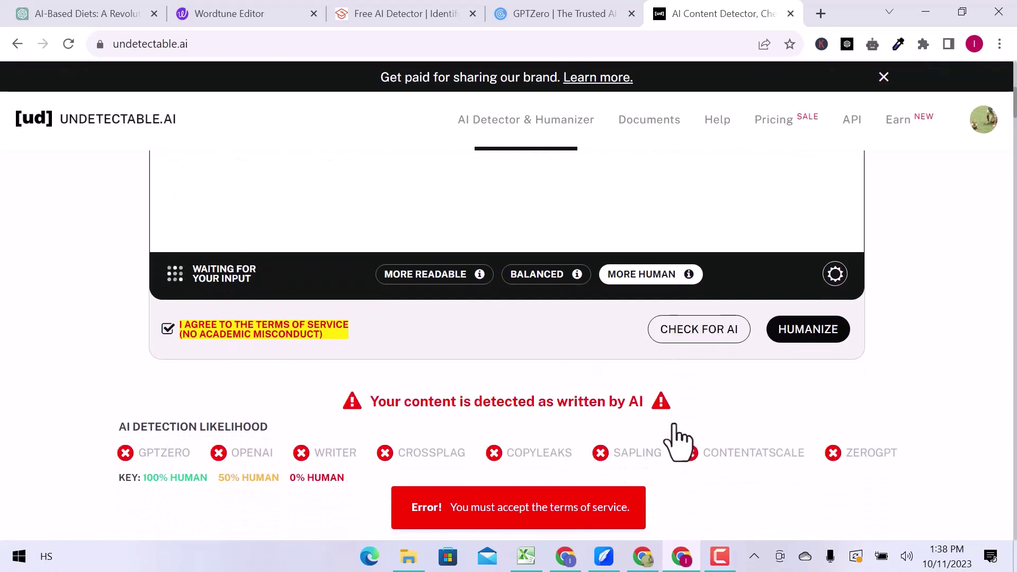
{"action": "left_click", "coordinate": [806, 334]}
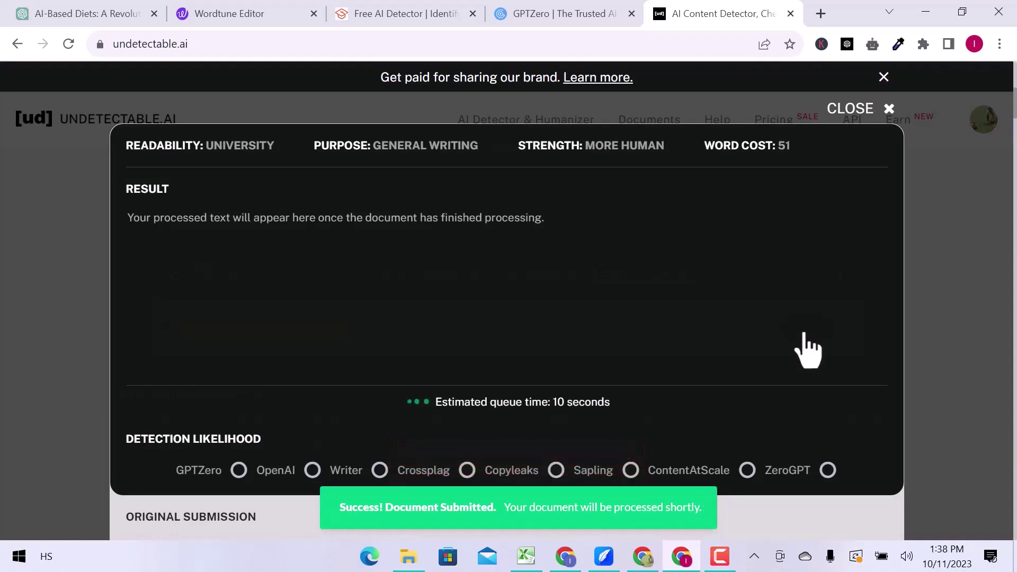
{"action": "scroll", "coordinate": [529, 372], "scroll_direction": "down", "scroll_amount": 2}
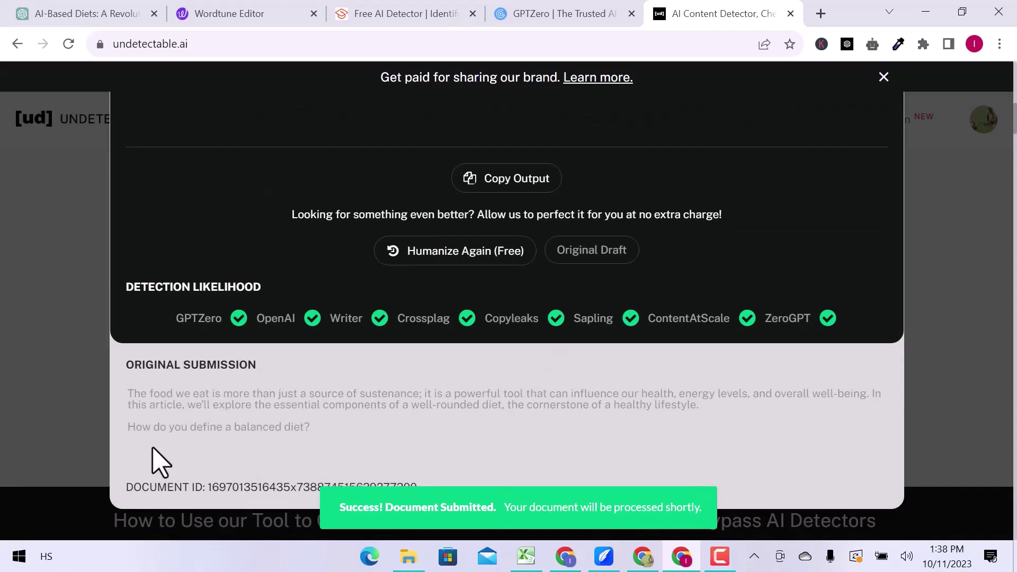
{"action": "scroll", "coordinate": [336, 390], "scroll_direction": "up", "scroll_amount": 5}
{"action": "scroll", "coordinate": [409, 413], "scroll_direction": "down", "scroll_amount": 2}
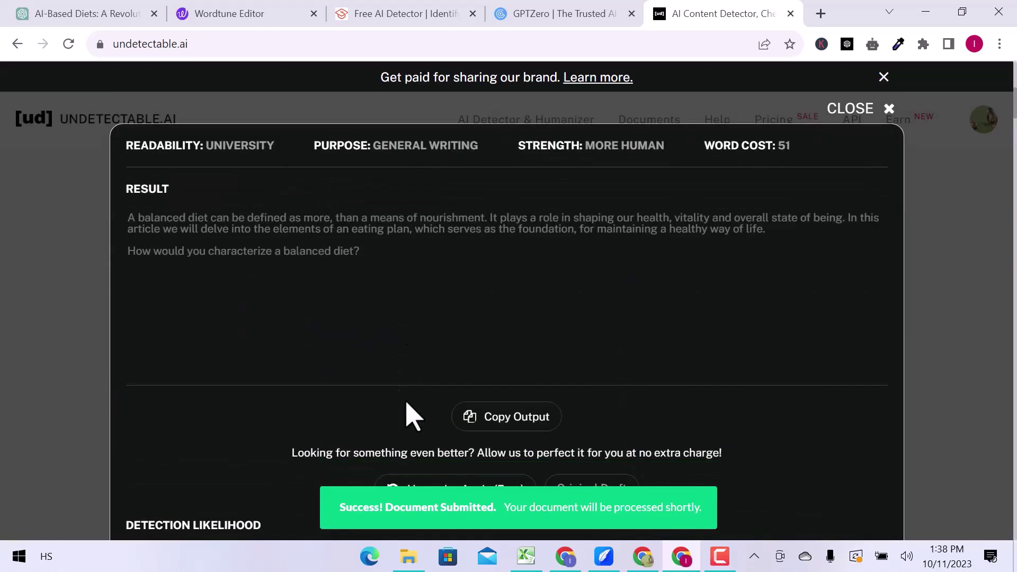
- Copy the humanized output and return to the Scribbr AI Detector tab
{"action": "left_click", "coordinate": [506, 415]}
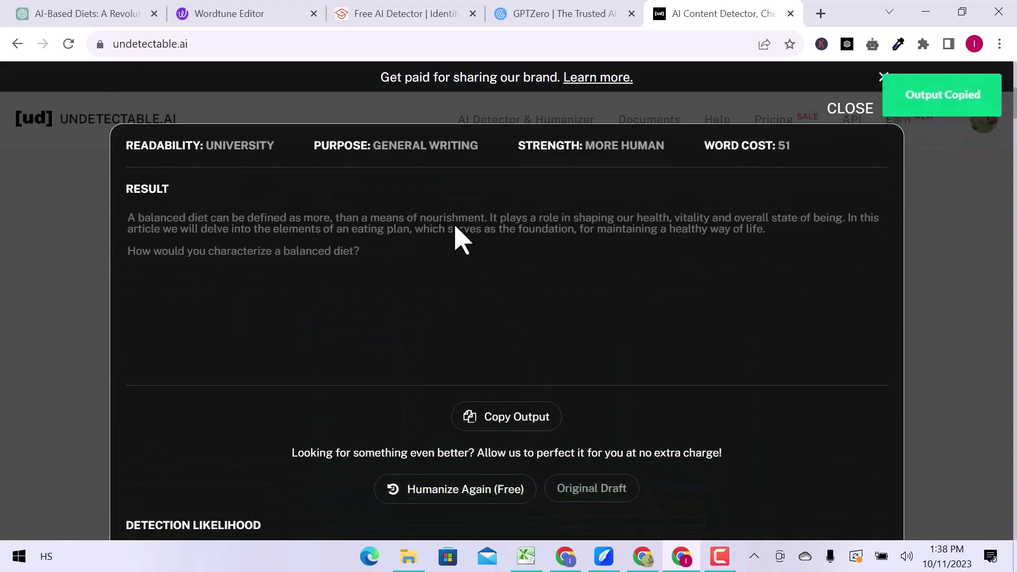
{"action": "left_click", "coordinate": [418, 21]}
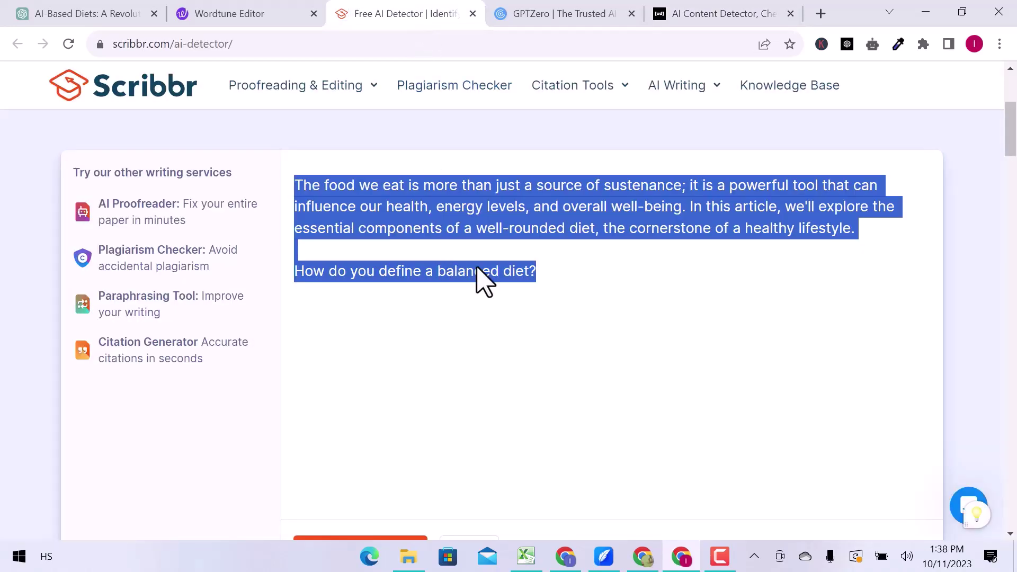
- Replace Scribbr's old text with the humanized diet passage and rerun AI detection
{"action": "key", "text": "Delete"}
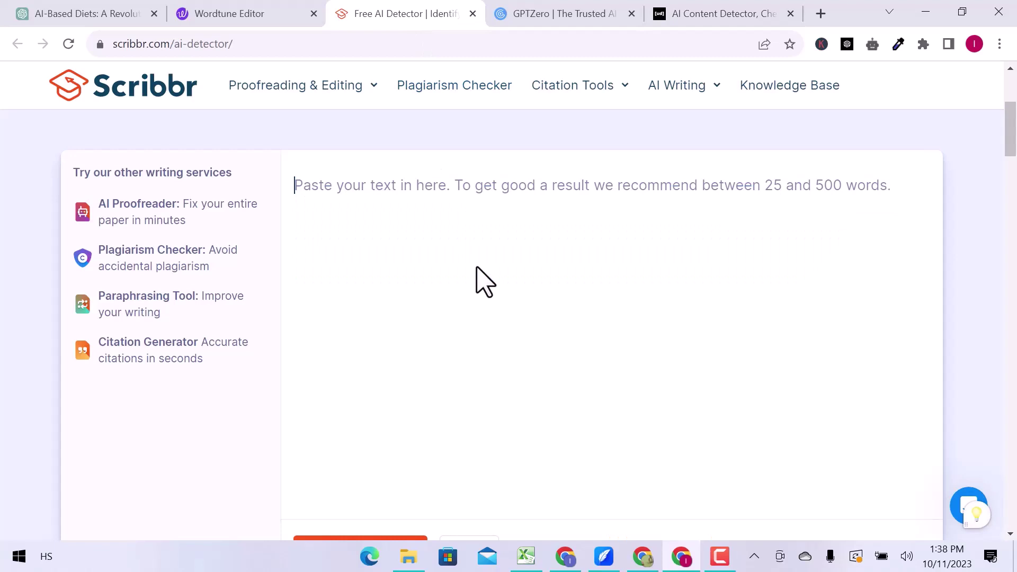
{"action": "key", "text": "ctrl+v"}
{"action": "scroll", "coordinate": [478, 274], "scroll_direction": "down", "scroll_amount": 3}
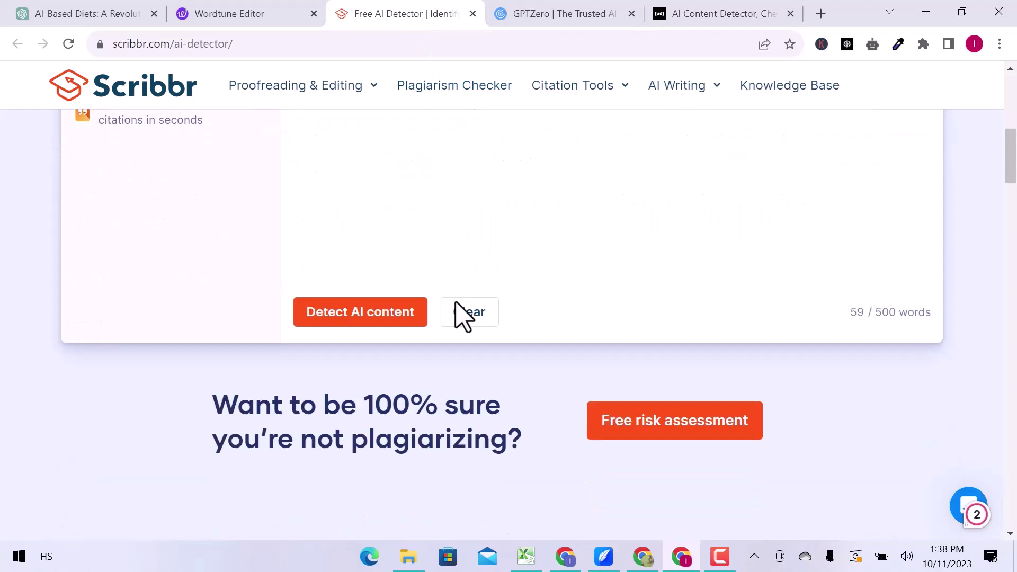
{"action": "left_click", "coordinate": [395, 321]}
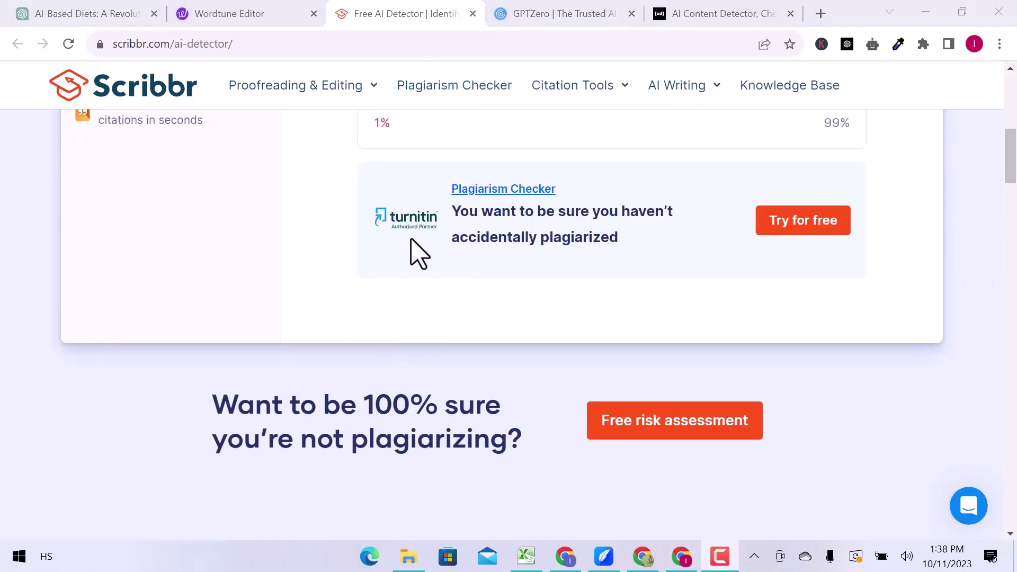
{"action": "scroll", "coordinate": [422, 274], "scroll_direction": "up", "scroll_amount": 3}
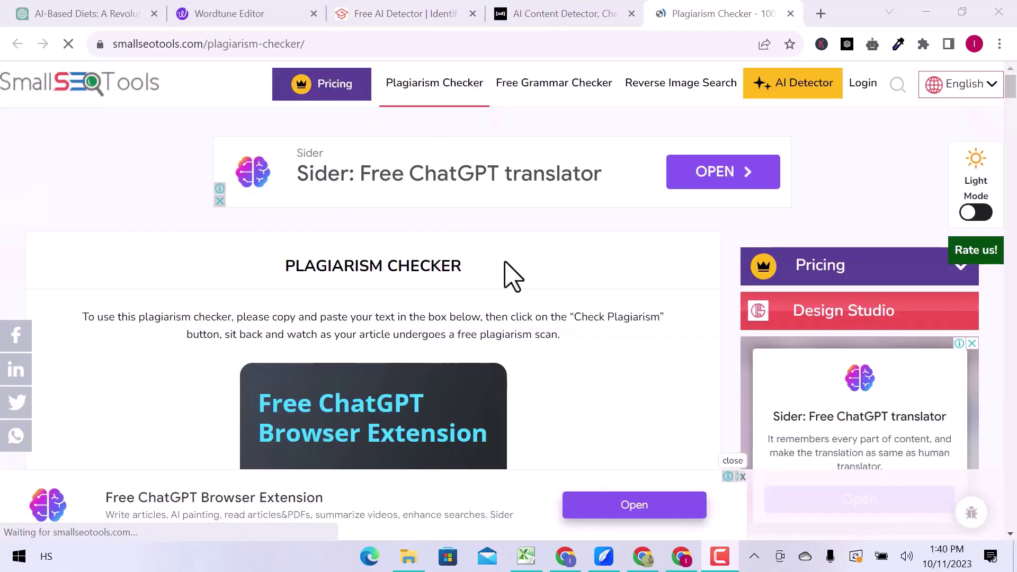
{"action": "scroll", "coordinate": [511, 272], "scroll_direction": "down", "scroll_amount": 1}
{"action": "scroll", "coordinate": [461, 257], "scroll_direction": "down", "scroll_amount": 2}
{"action": "scroll", "coordinate": [458, 257], "scroll_direction": "up", "scroll_amount": 2}
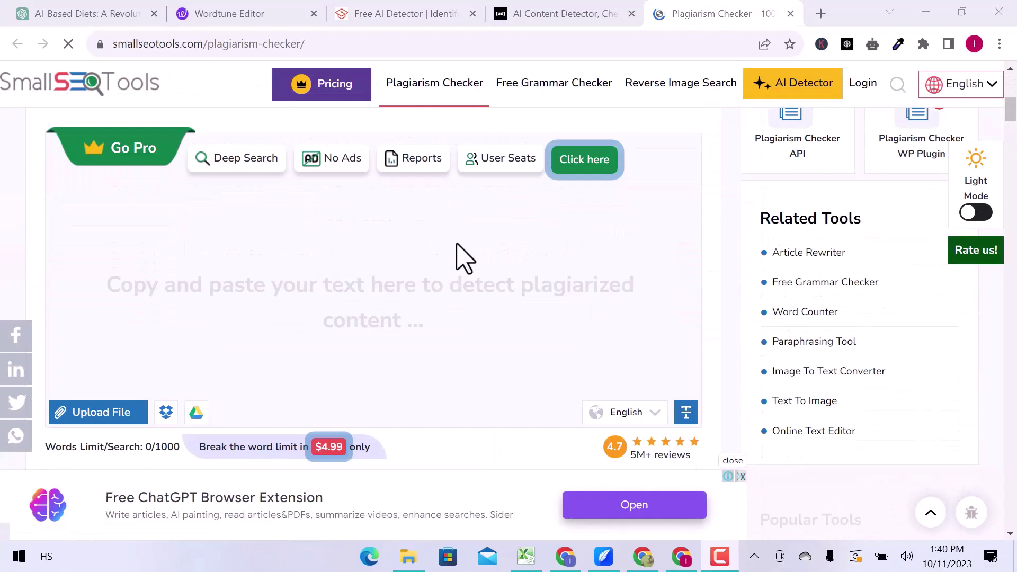
- Paste the humanized diet text into SmallSEOTools and tick I'm not a robot
{"action": "left_click", "coordinate": [441, 288]}
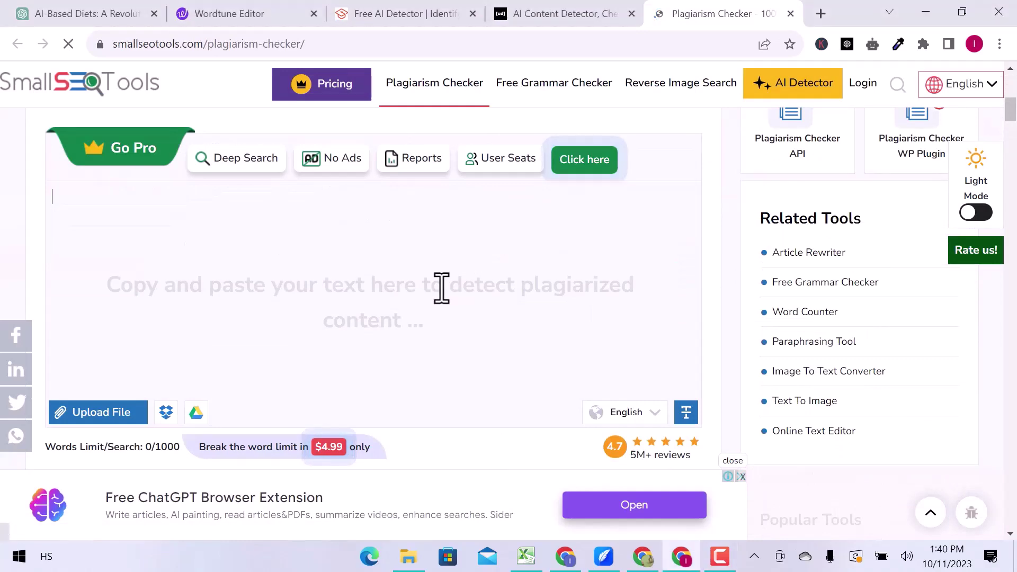
{"action": "key", "text": "ctrl+v"}
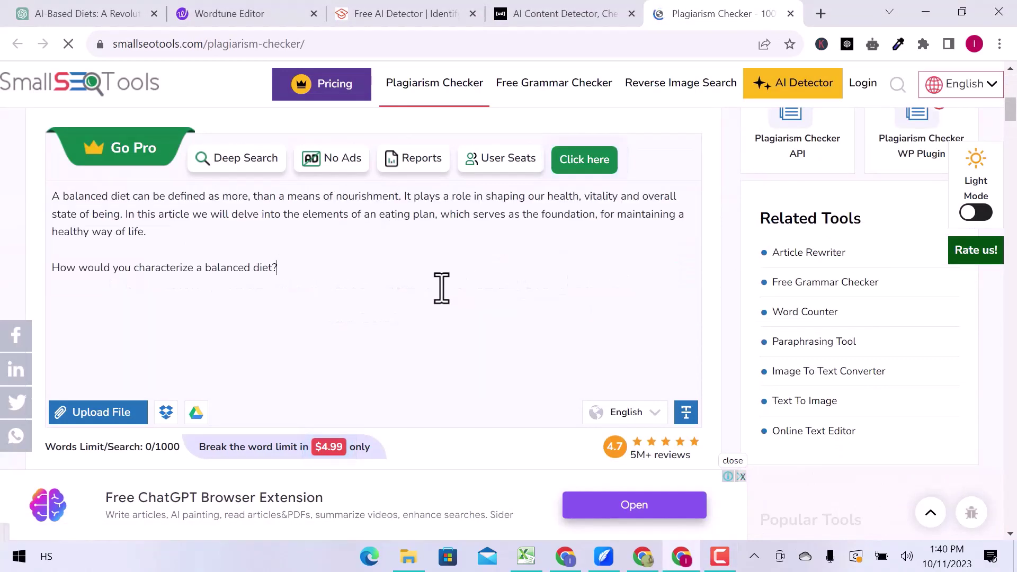
{"action": "scroll", "coordinate": [440, 288], "scroll_direction": "down", "scroll_amount": 1}
{"action": "scroll", "coordinate": [441, 289], "scroll_direction": "down", "scroll_amount": 1}
{"action": "scroll", "coordinate": [440, 288], "scroll_direction": "down", "scroll_amount": 2}
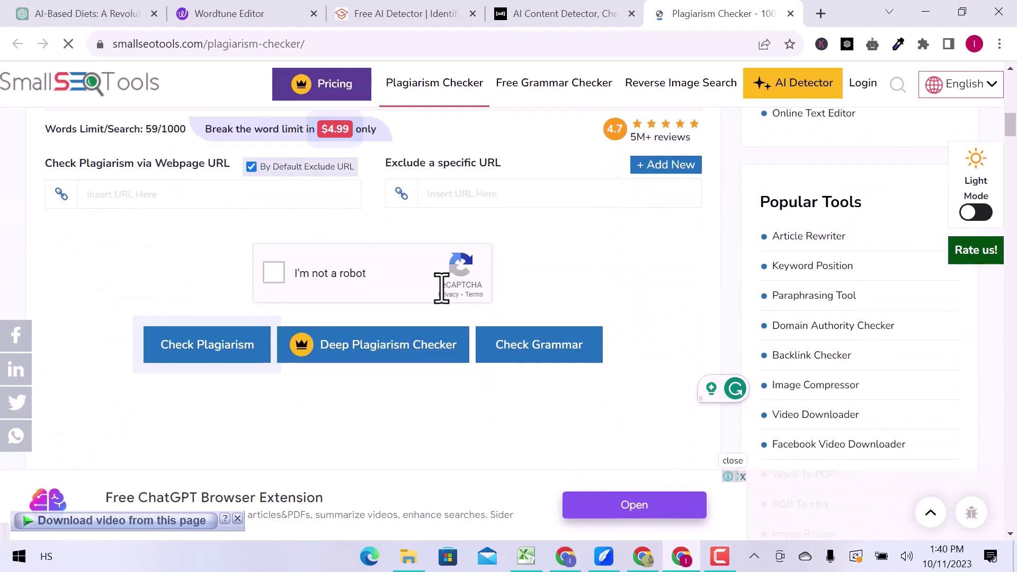
{"action": "left_click", "coordinate": [271, 273]}
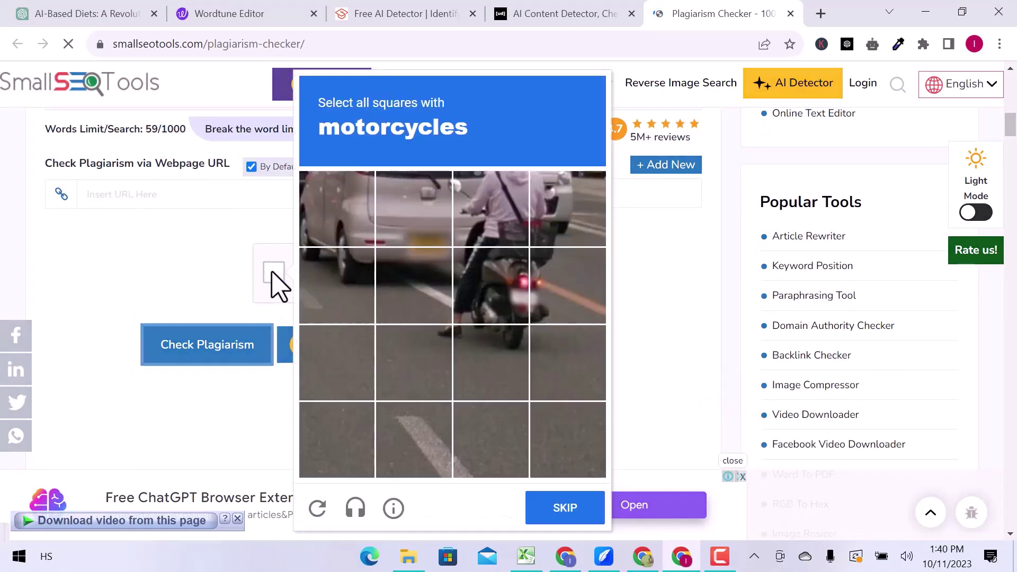
- Solve the motorcycle reCAPTCHA, verify it, and submit the plagiarism check
{"action": "left_click", "coordinate": [491, 291]}
{"action": "left_click", "coordinate": [438, 347]}
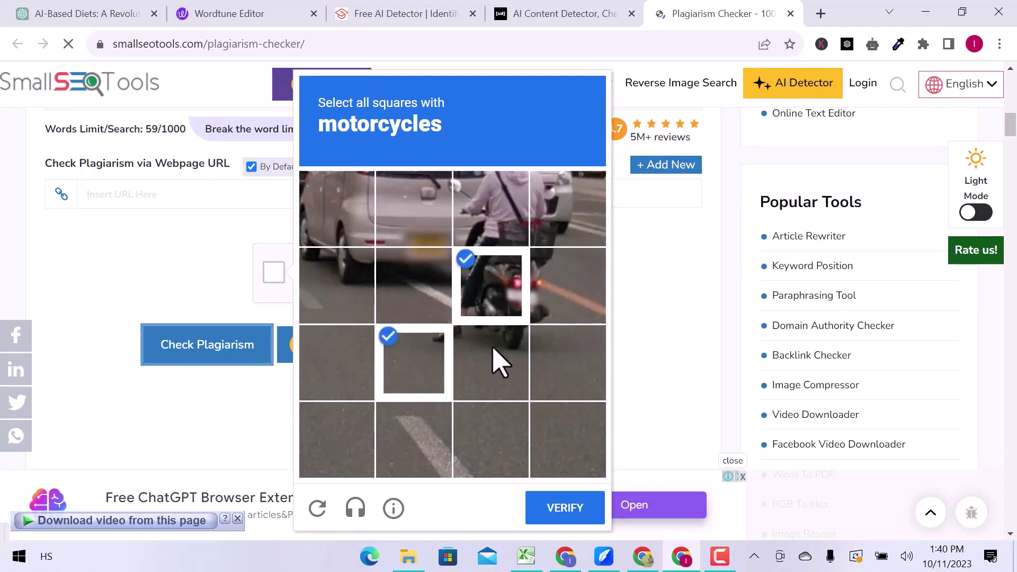
{"action": "left_click", "coordinate": [493, 348]}
{"action": "left_click", "coordinate": [554, 314]}
{"action": "left_click", "coordinate": [554, 231]}
{"action": "left_click", "coordinate": [442, 214]}
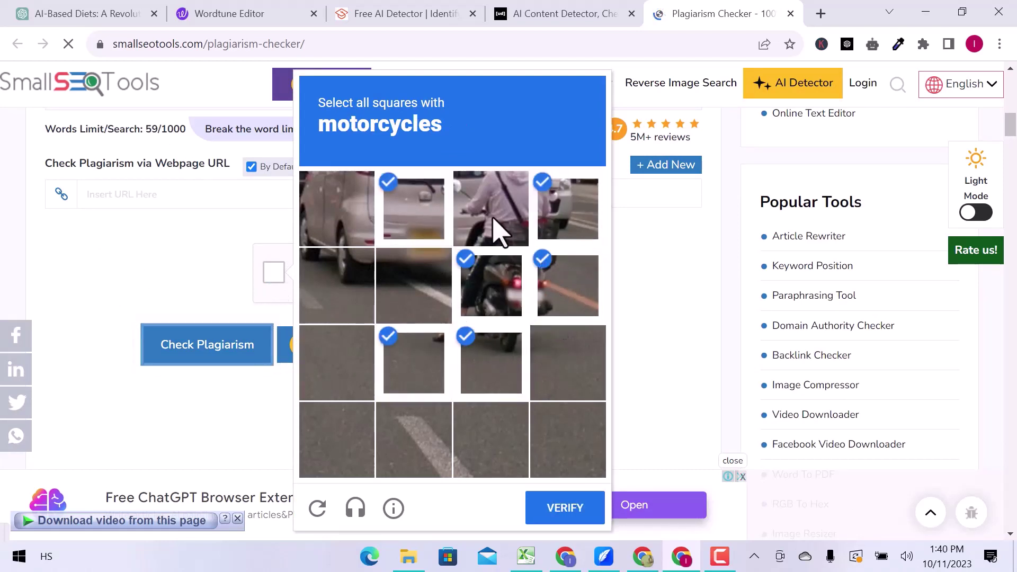
{"action": "left_click", "coordinate": [496, 231]}
{"action": "left_click", "coordinate": [431, 228]}
{"action": "left_click", "coordinate": [568, 517]}
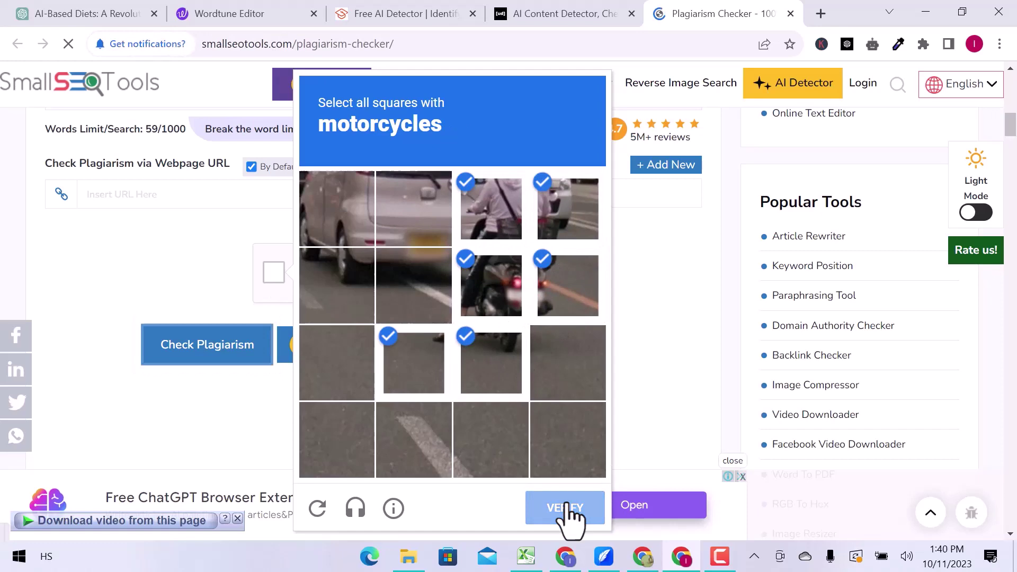
{"action": "left_click", "coordinate": [238, 354]}
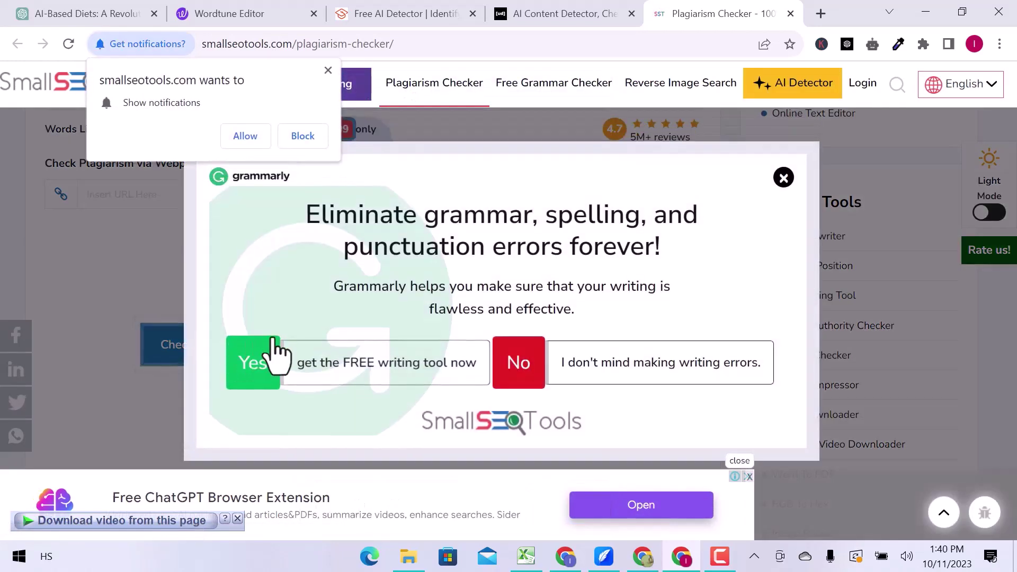
- Dismiss the Grammarly popup and rerun the plagiarism scan on the diet text
{"action": "left_click", "coordinate": [783, 178]}
{"action": "left_click", "coordinate": [257, 345]}
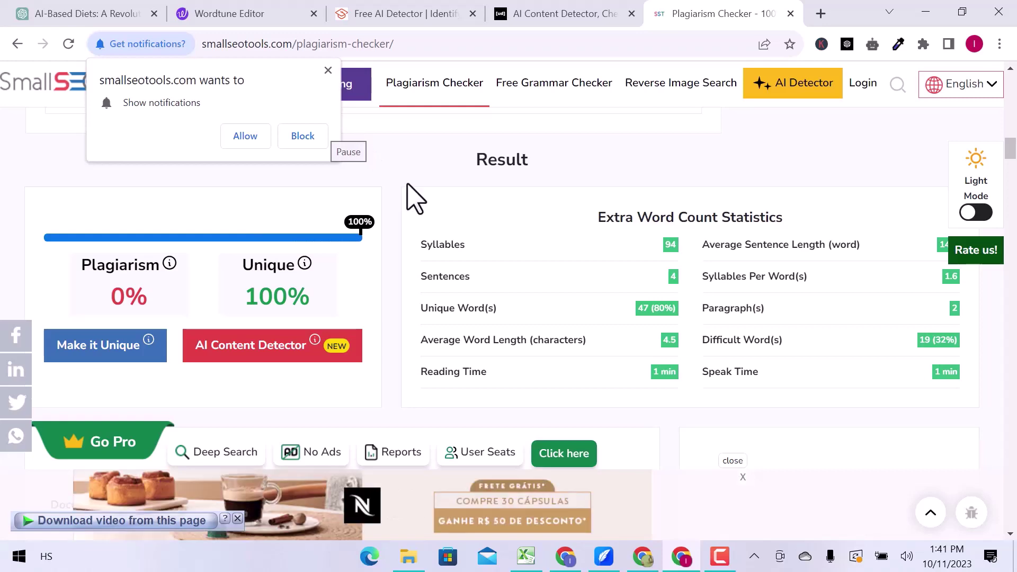
{"action": "scroll", "coordinate": [485, 287], "scroll_direction": "down", "scroll_amount": 3}
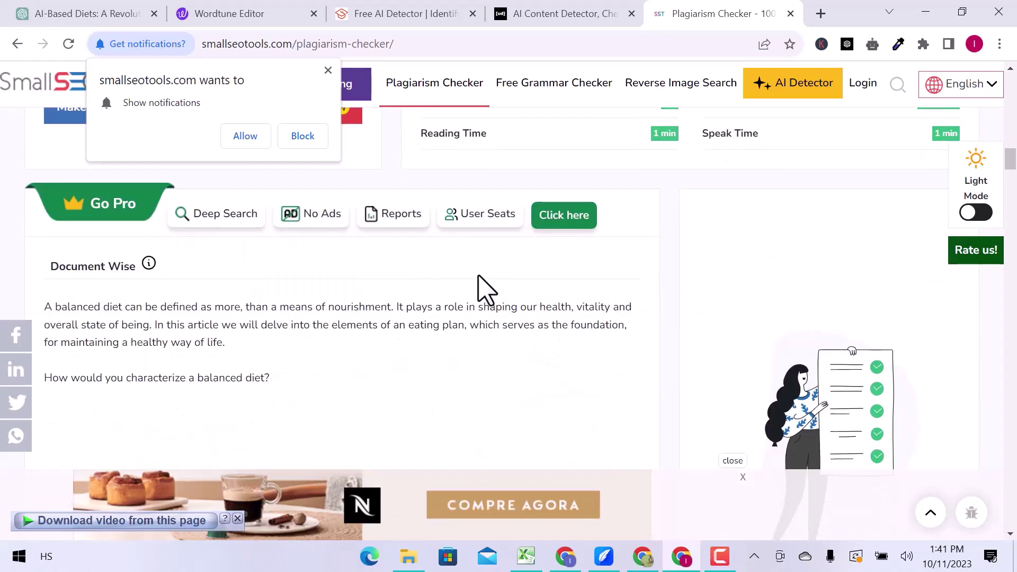
{"action": "scroll", "coordinate": [486, 288], "scroll_direction": "up", "scroll_amount": 5}
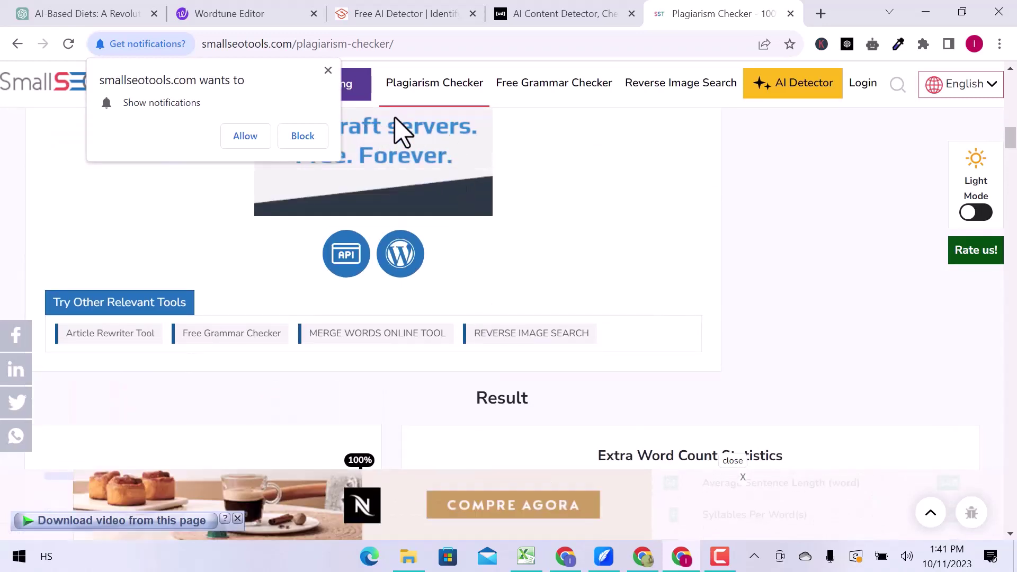